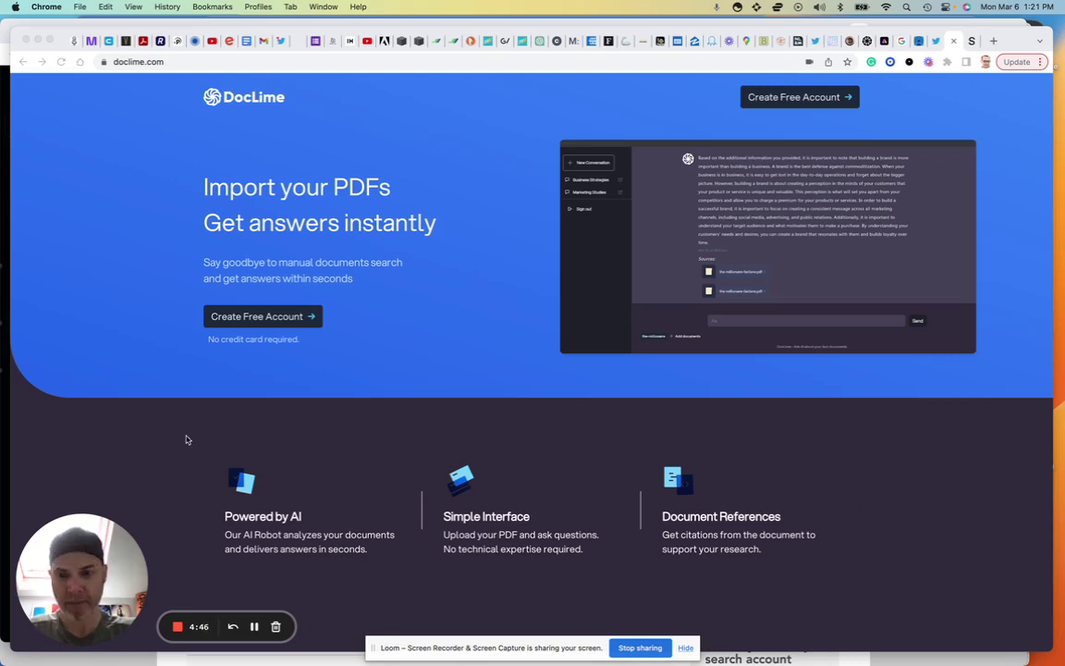
Create a free DocLime account and log in to reach the empty dashboard.
left_click(295, 317)
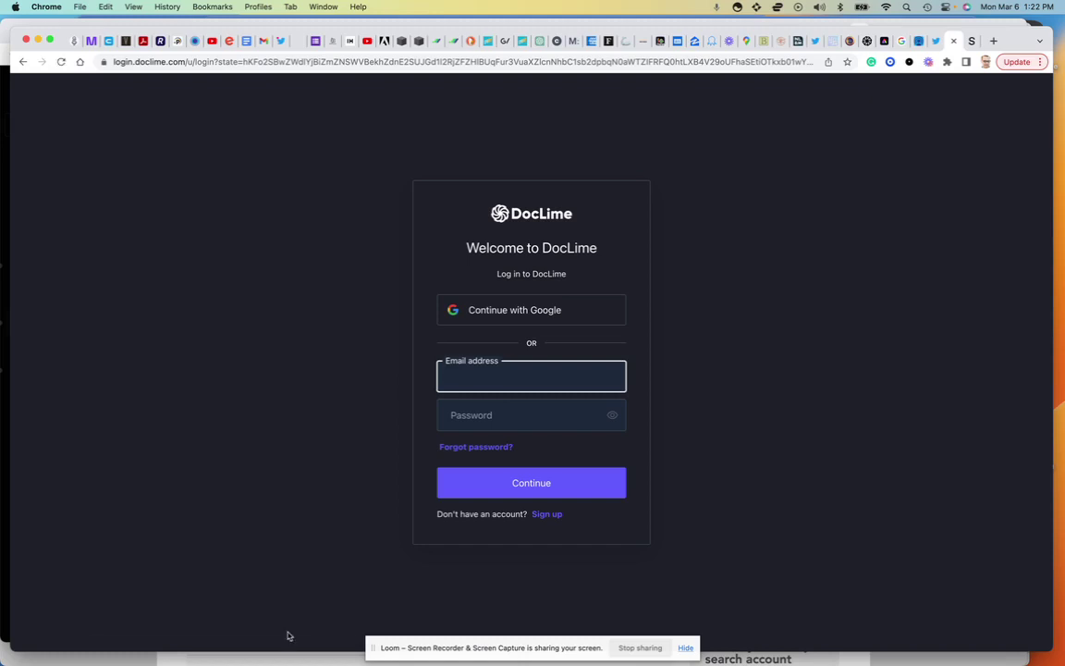
mouse_move(213, 617)
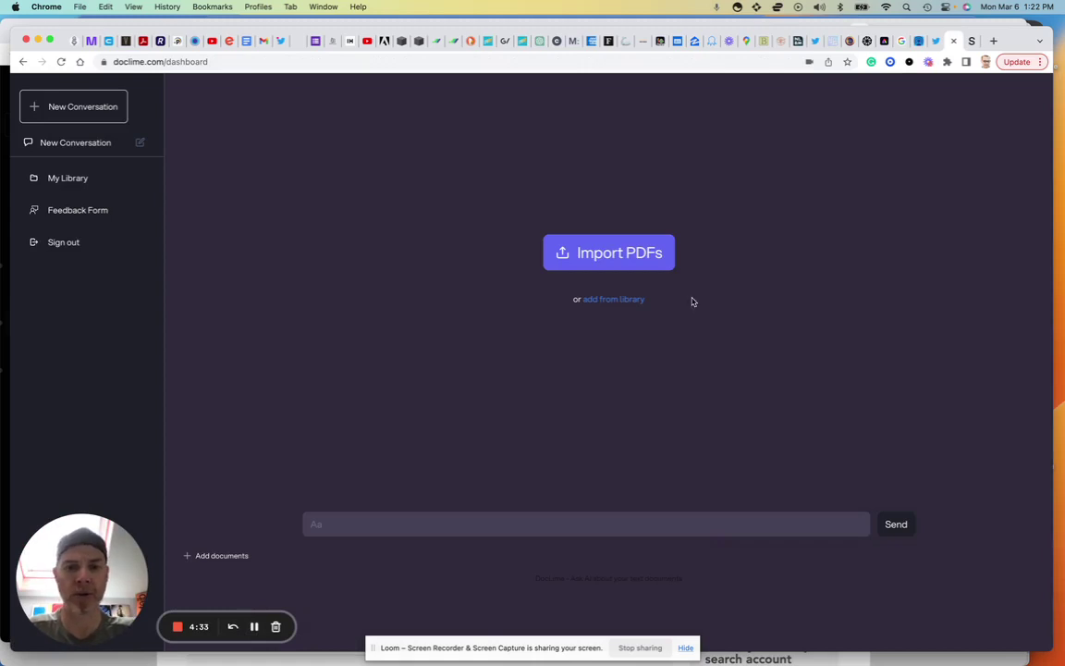
Find Proceedings_of_the_19th_DMI_Internationa.pdf by searching '19th_DMI' and upload it to DocLime.
left_click(598, 259)
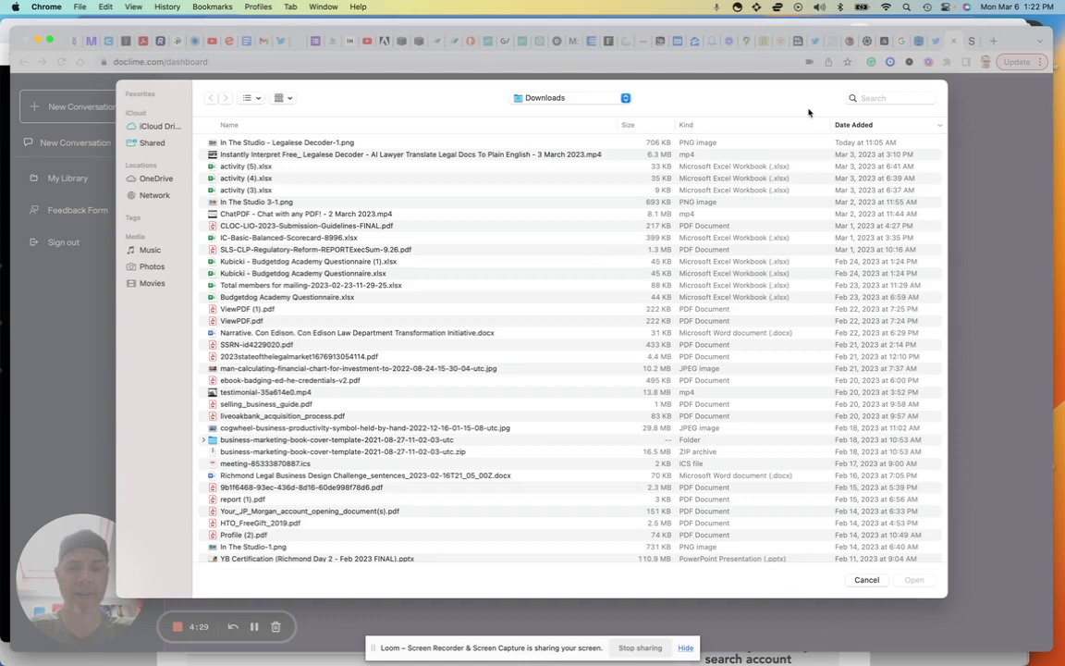
key("super+Tab")
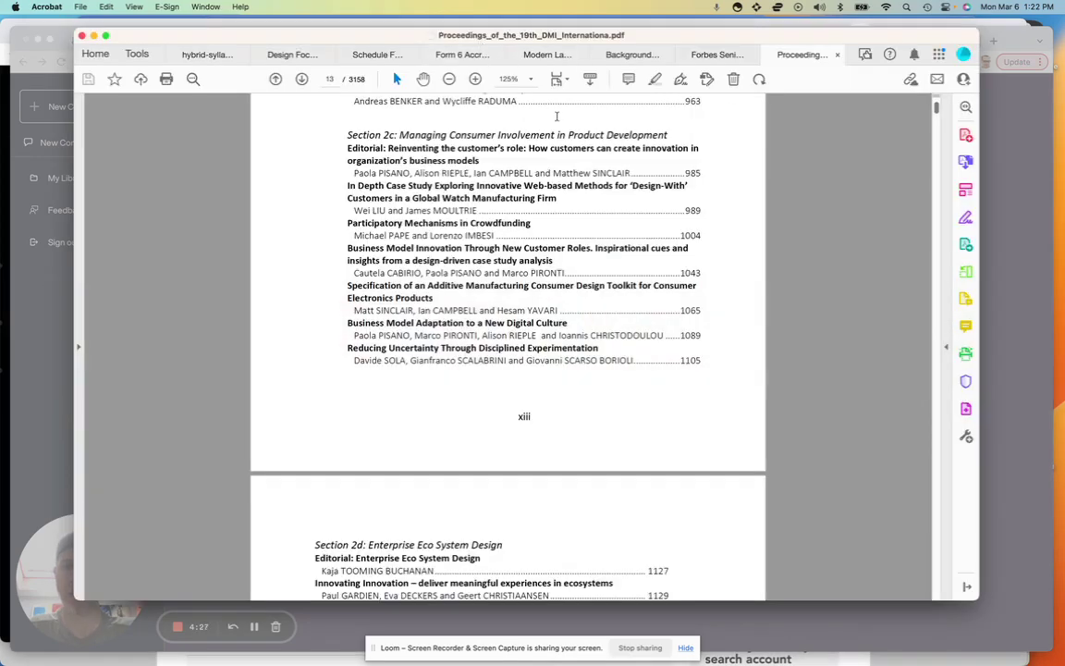
key("super+Tab")
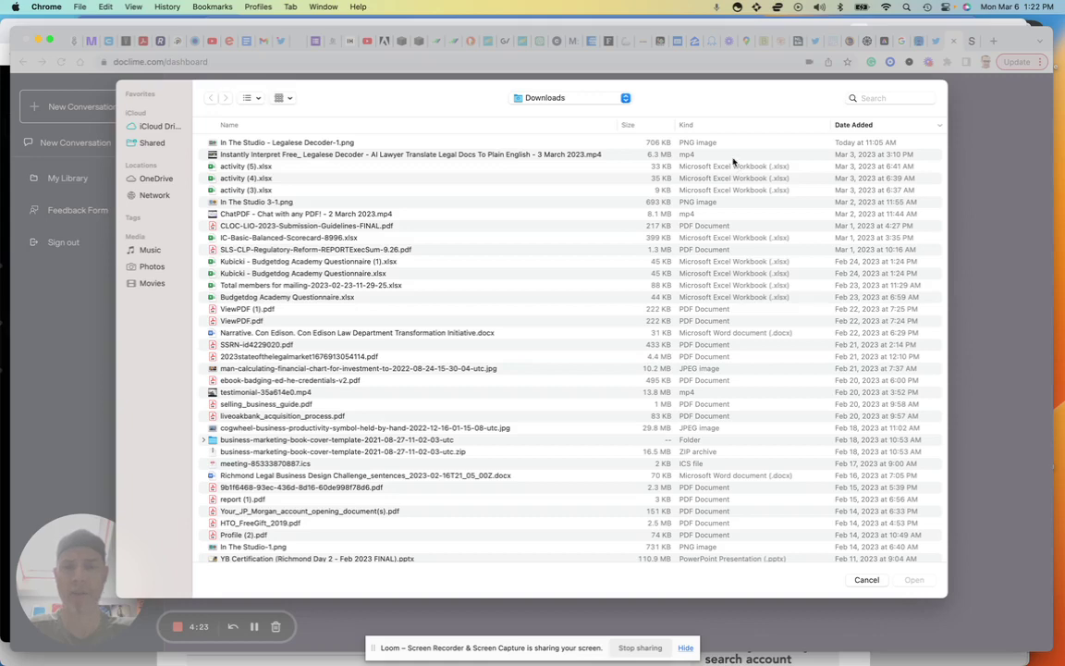
left_click(895, 99)
type("1")
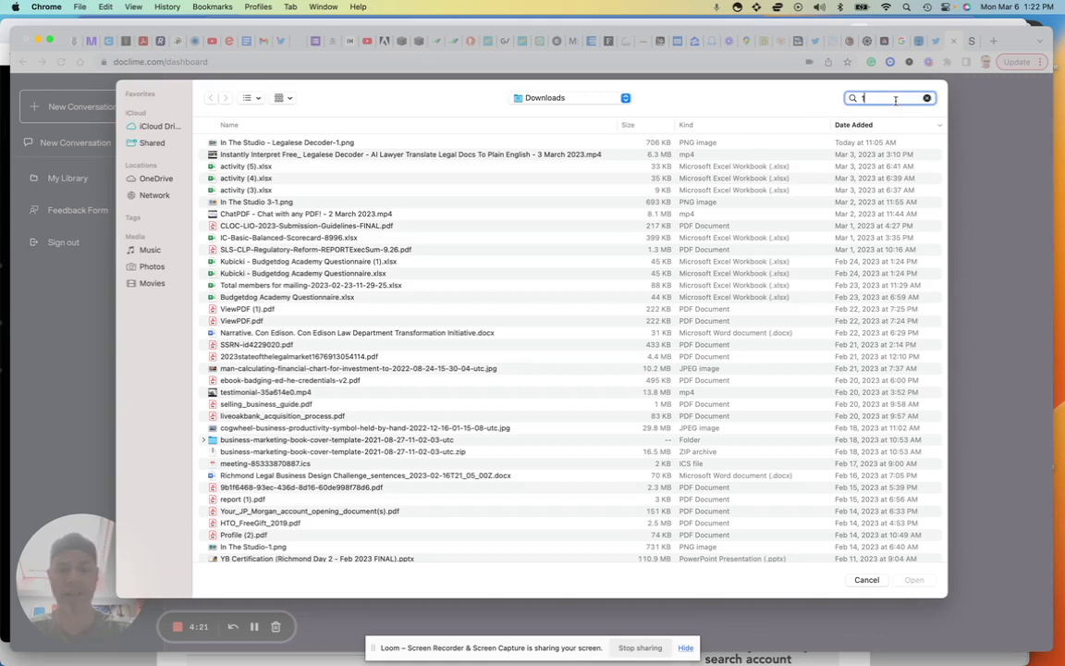
type("9th_")
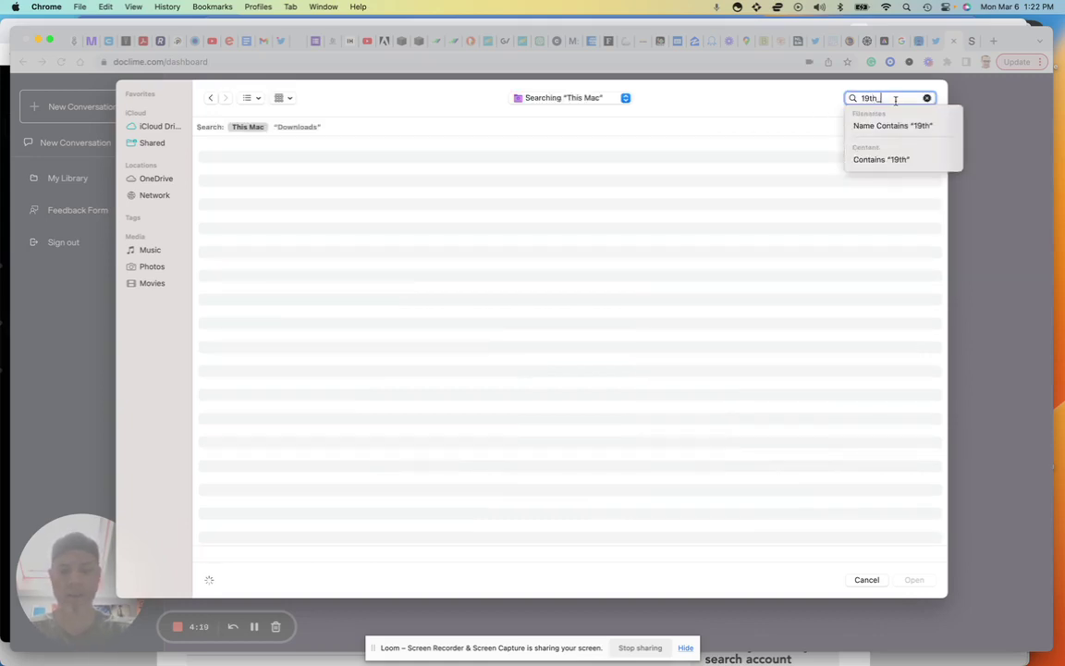
type("DMI")
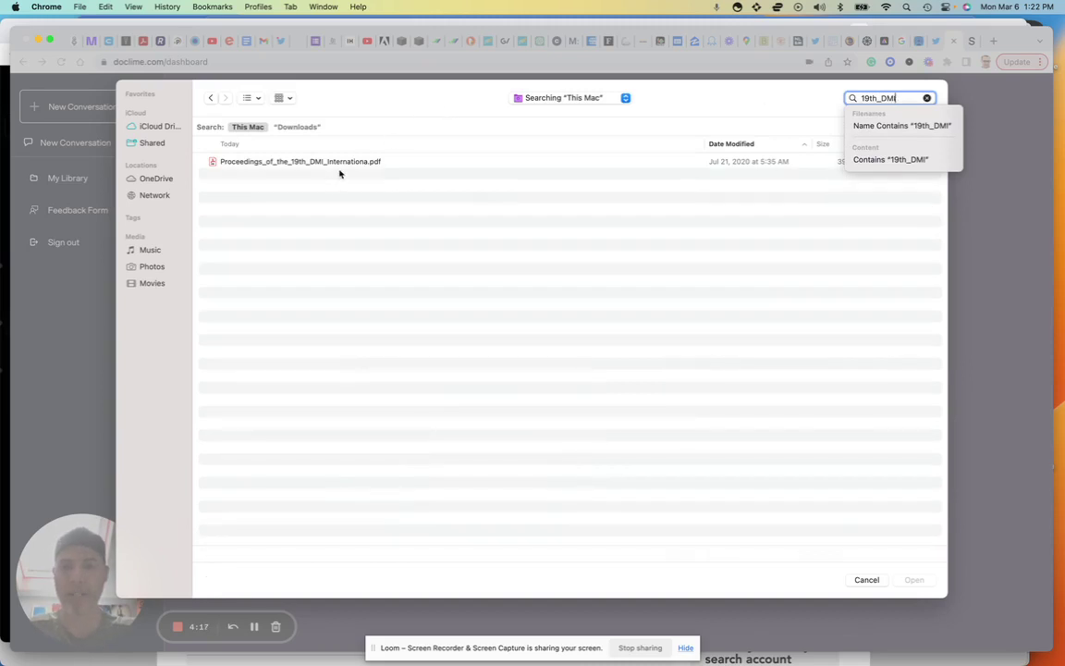
key("Return")
left_click(342, 163)
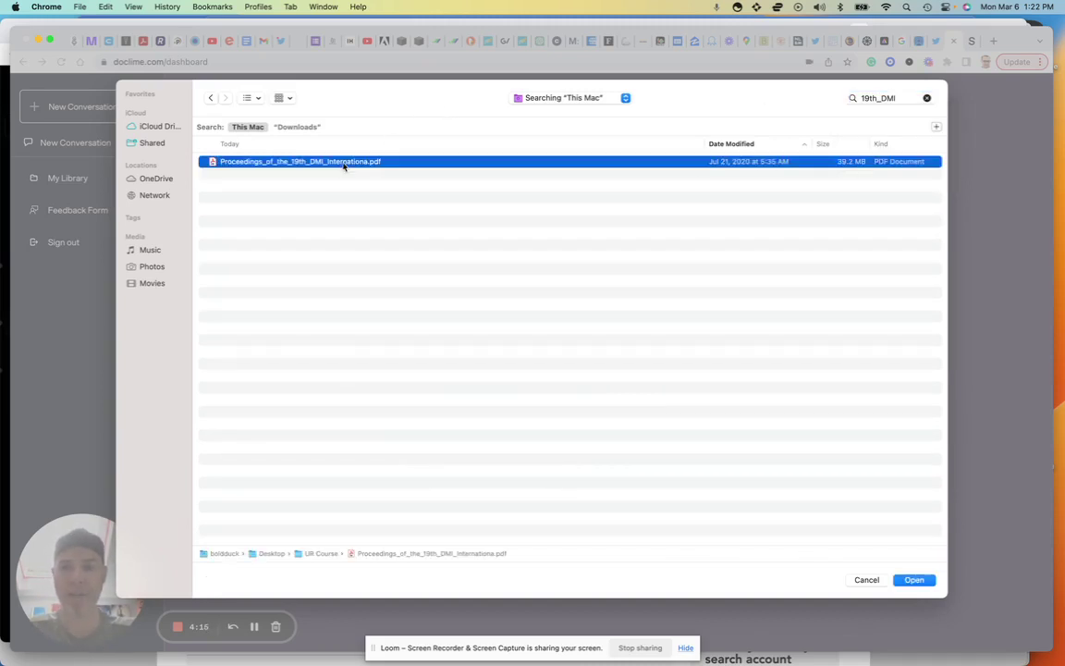
left_click(916, 581)
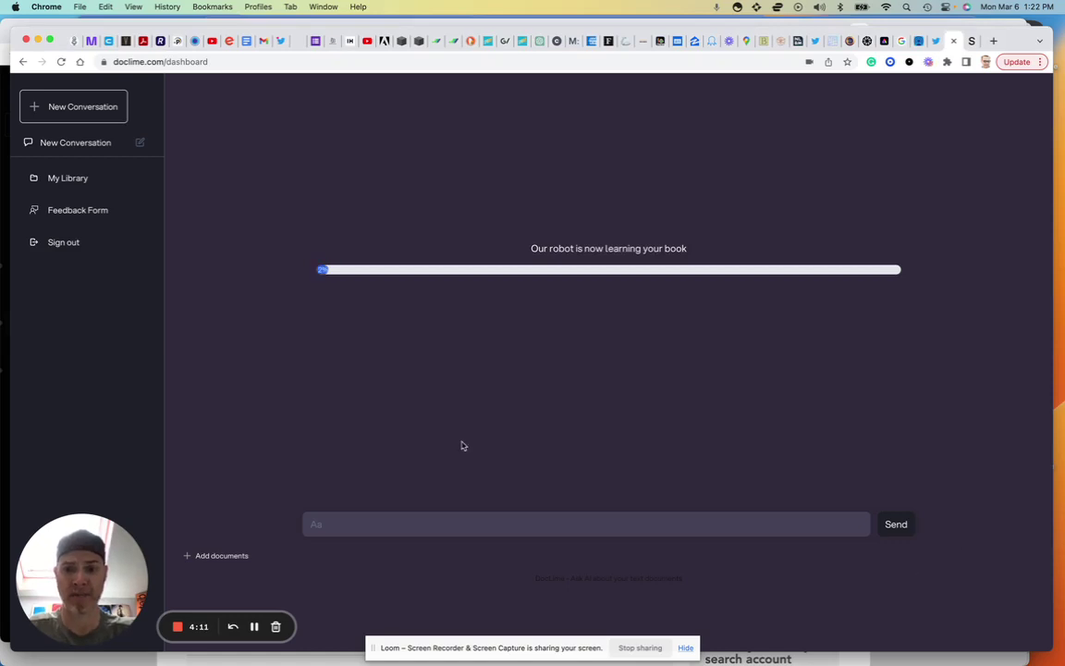
Bring Adobe Acrobat to the front, showing the proceedings PDF at page 13 of 3158.
key("super+Tab")
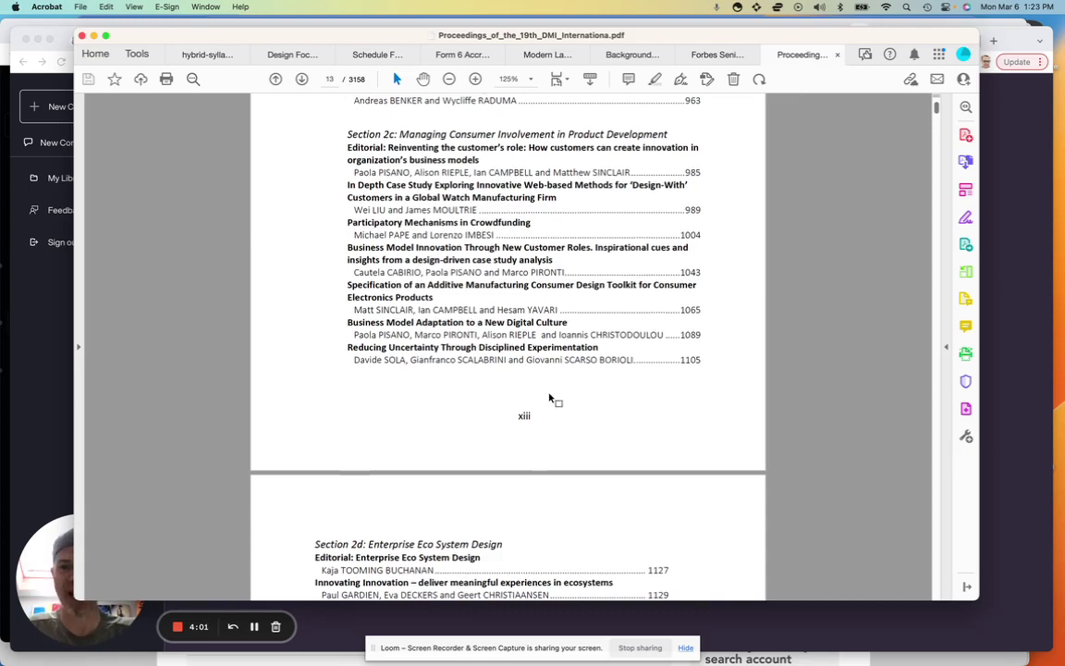
Scroll the proceedings' table of contents in Acrobat, then return to DocLime at 26% progress.
scroll(549, 398, "down", 1)
scroll(550, 398, "down", 3)
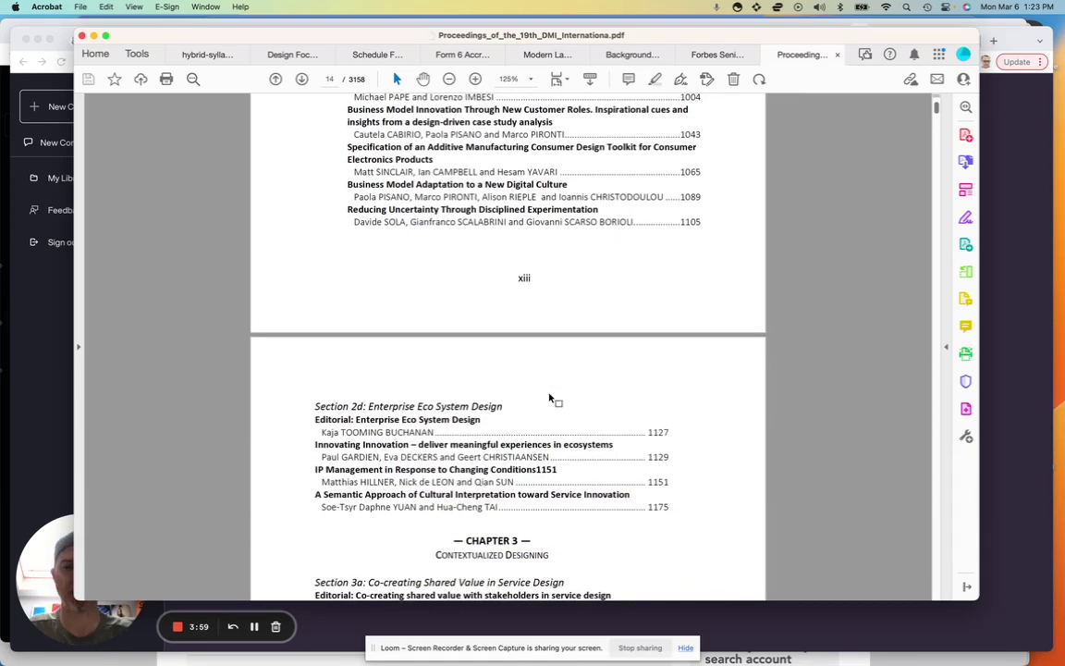
scroll(550, 398, "down", 2)
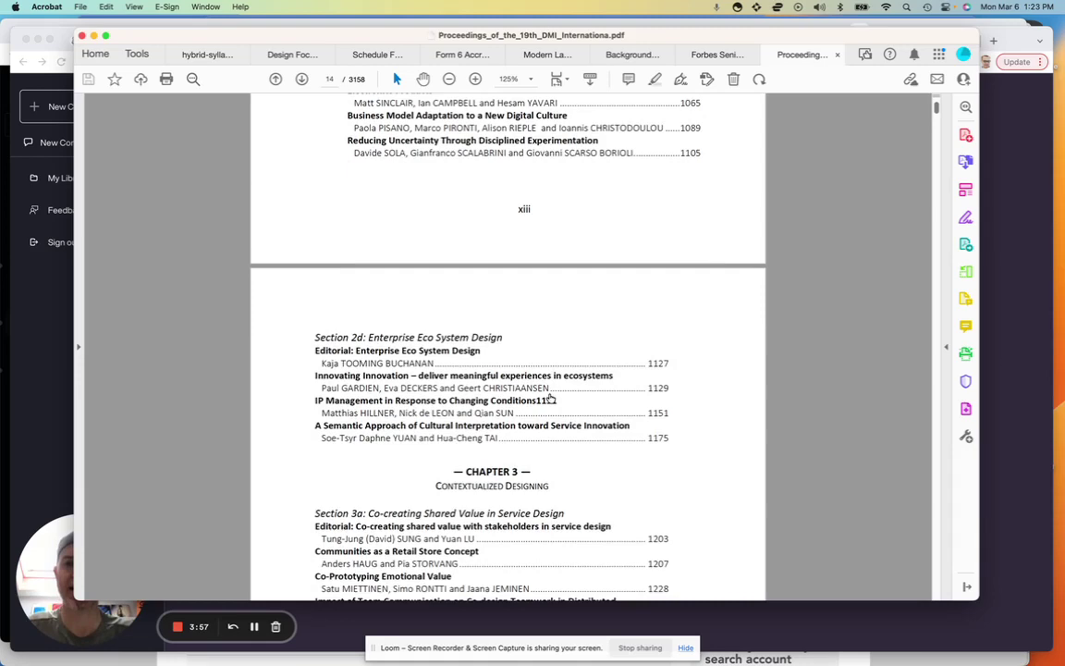
scroll(549, 398, "up", 15)
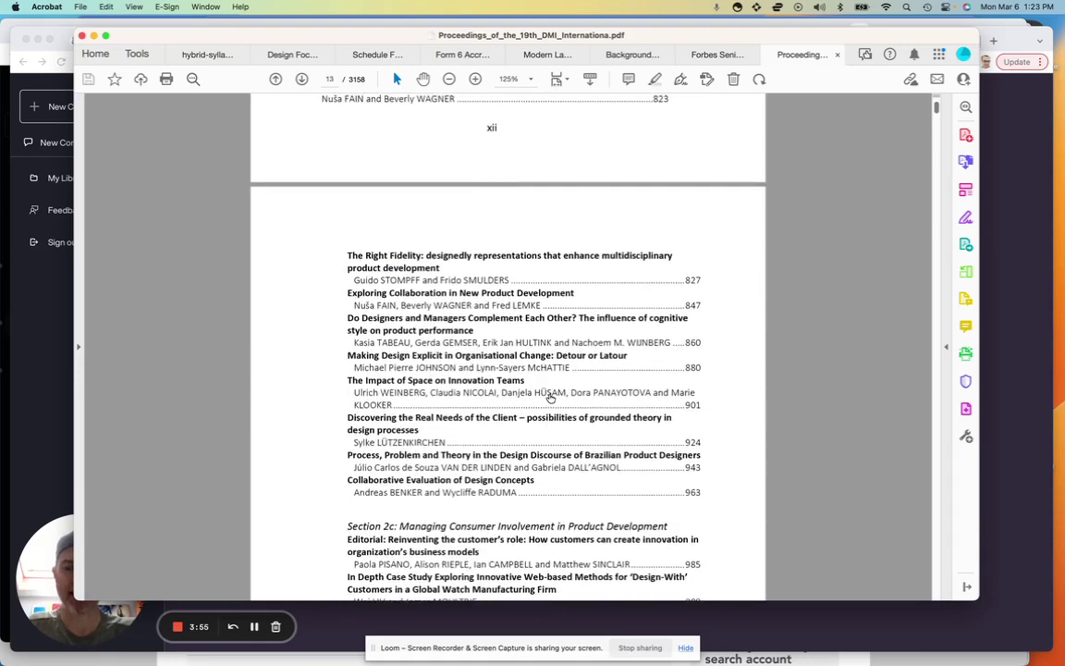
scroll(549, 397, "up", 5)
key("super+Tab")
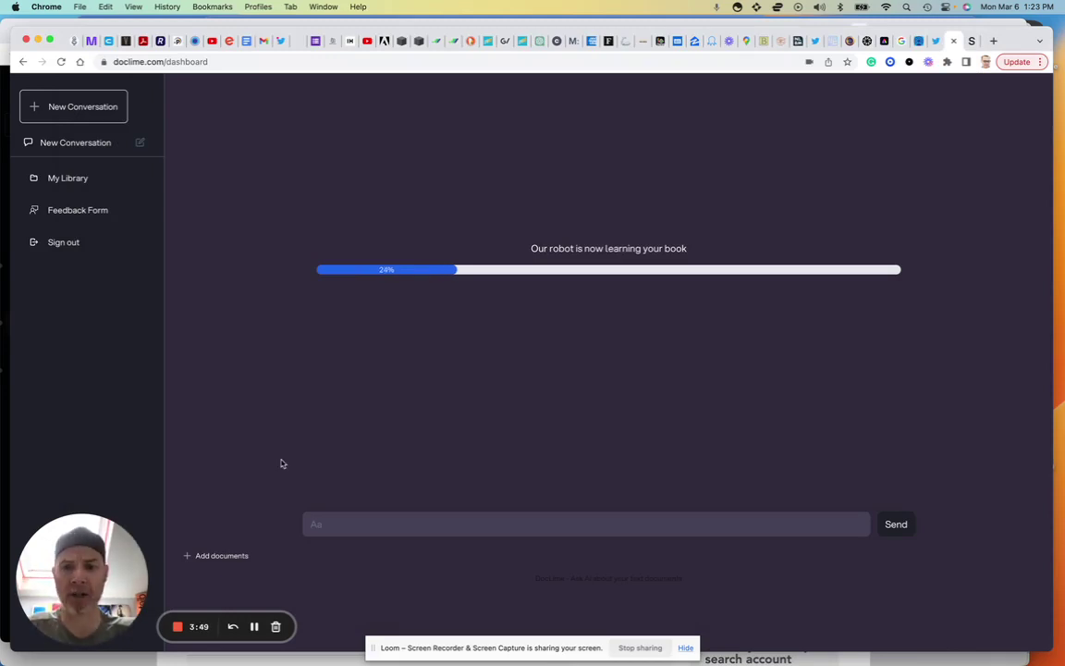
Wait for DocLime to finish reading the proceedings, then focus the chat input box.
left_click(254, 627)
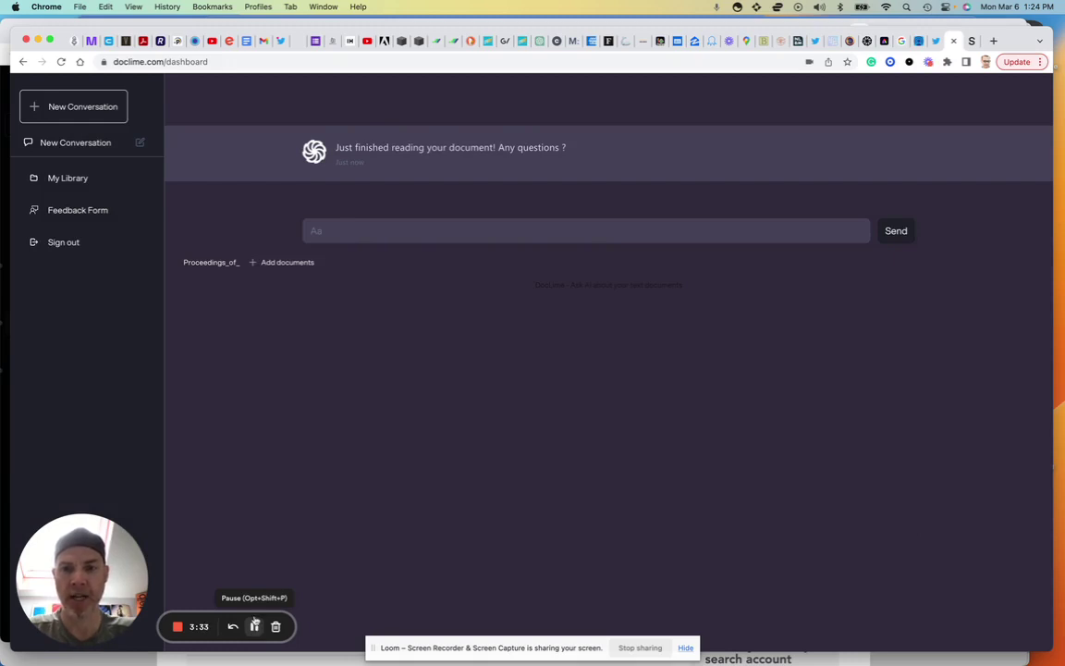
left_click(386, 232)
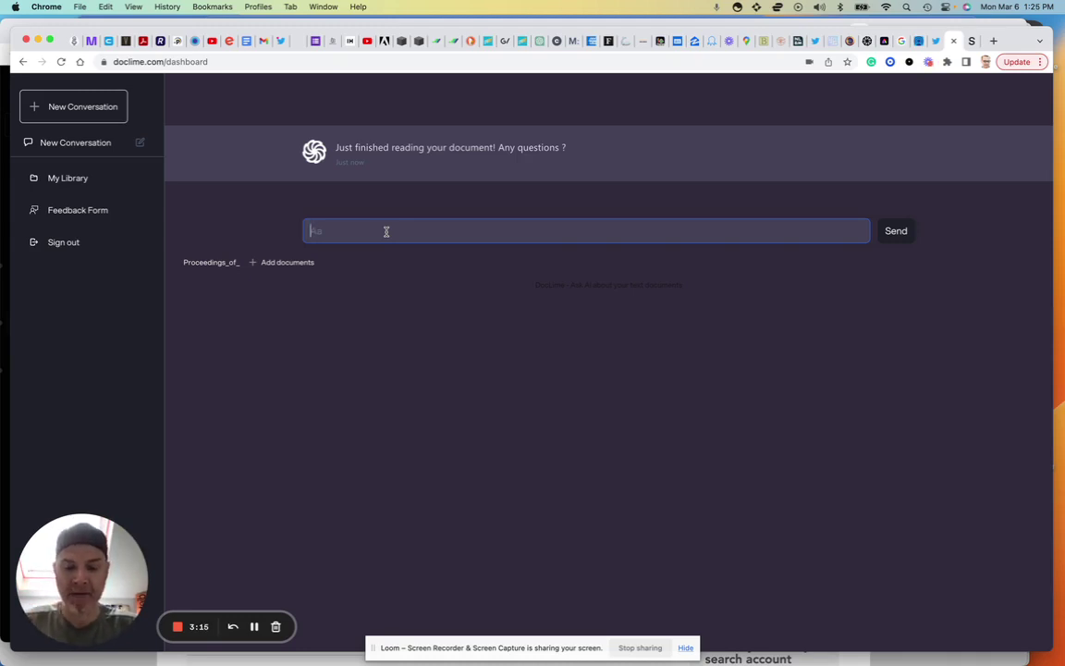
Ask 'How to integrate design operations into a global enterprise. What are the risks. Any rewards?'.
type("How to ")
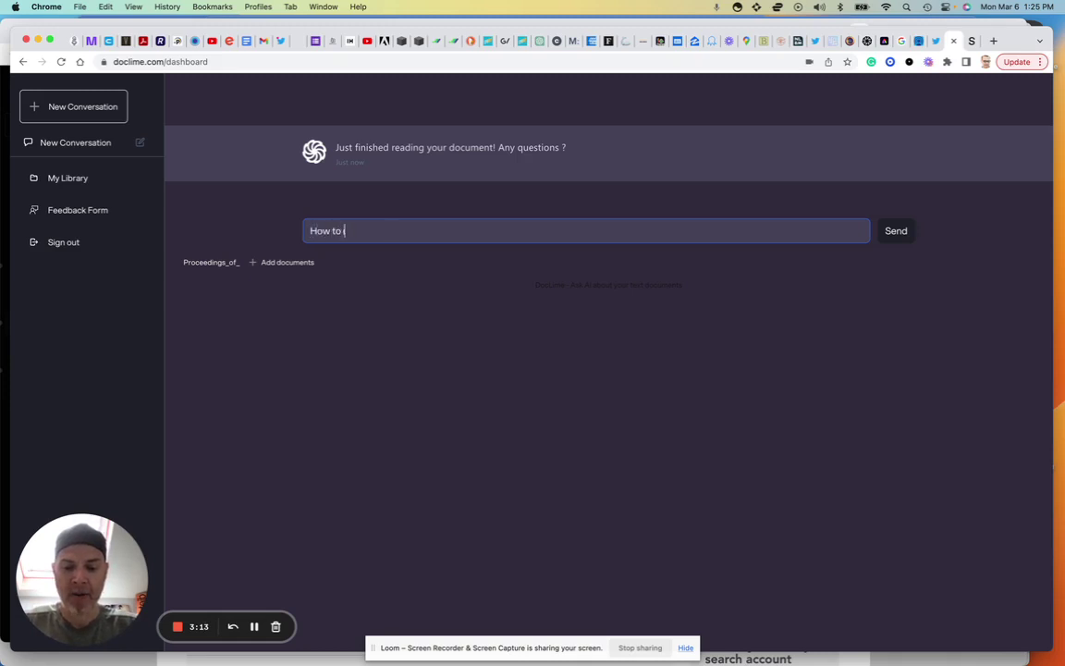
type("integrate design")
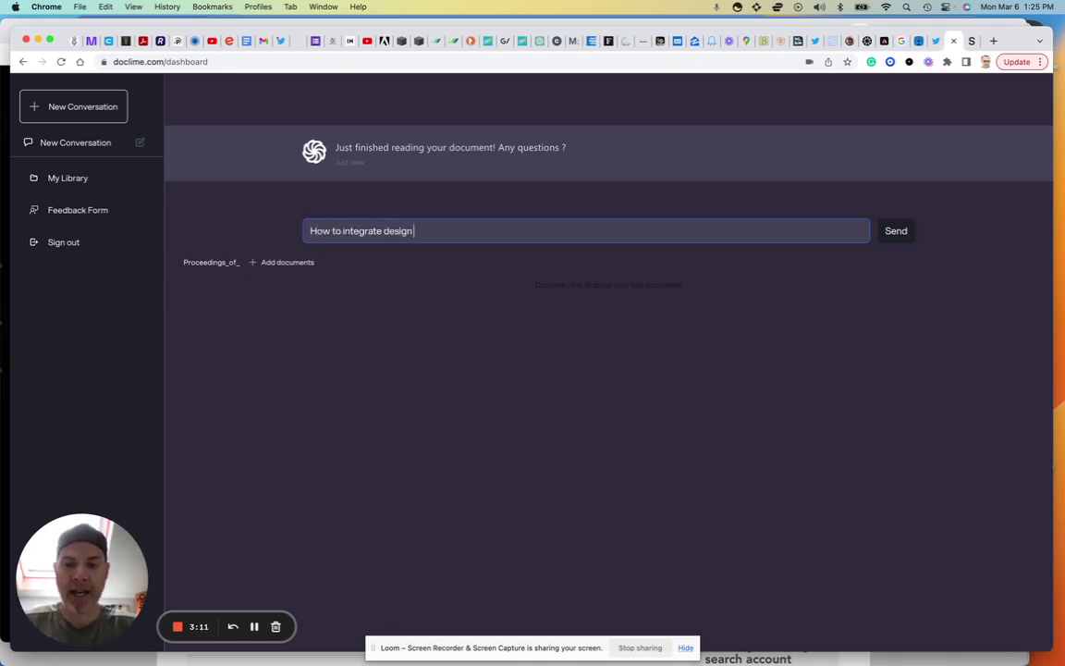
type(" opeartio")
key("BackSpace")
key("BackSpace")
key("BackSpace")
key("BackSpace")
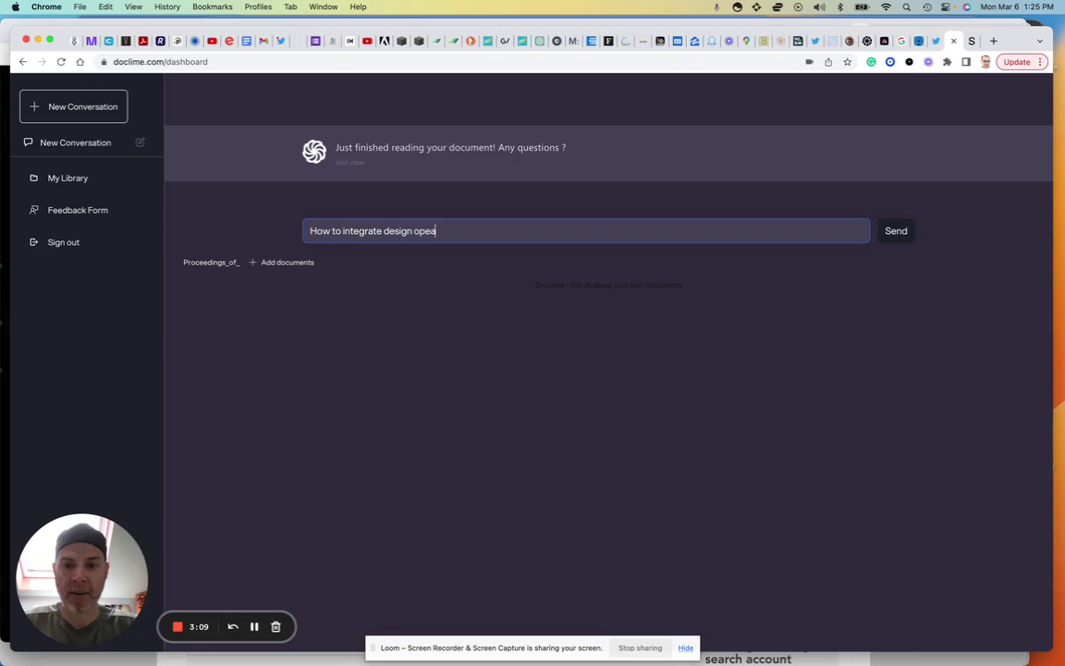
key("BackSpace")
type("rations into ")
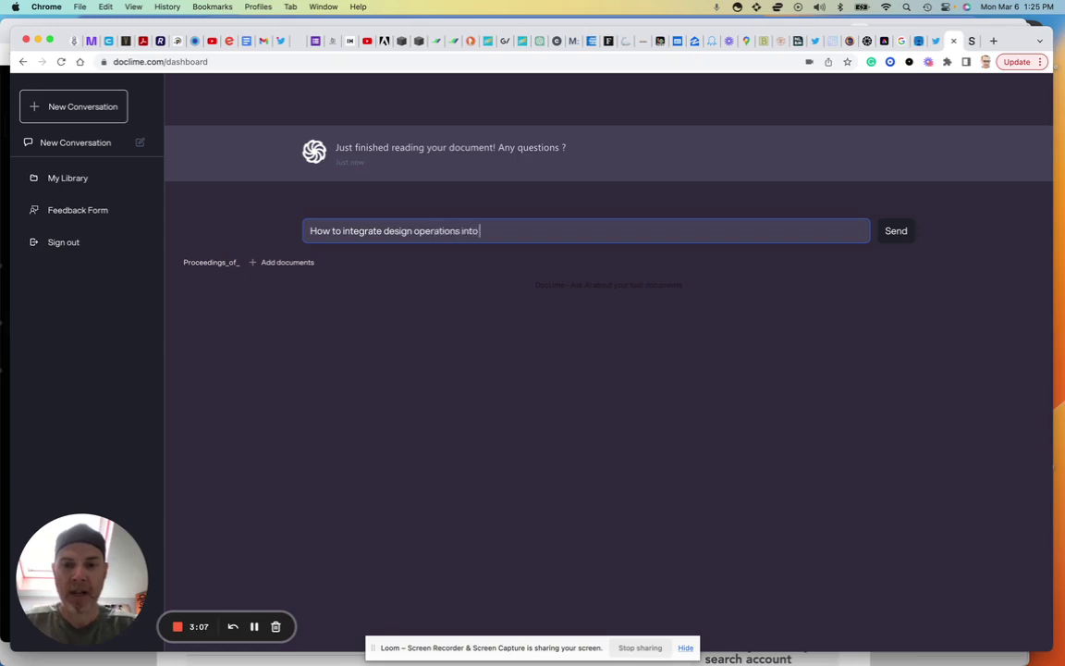
type("a global ")
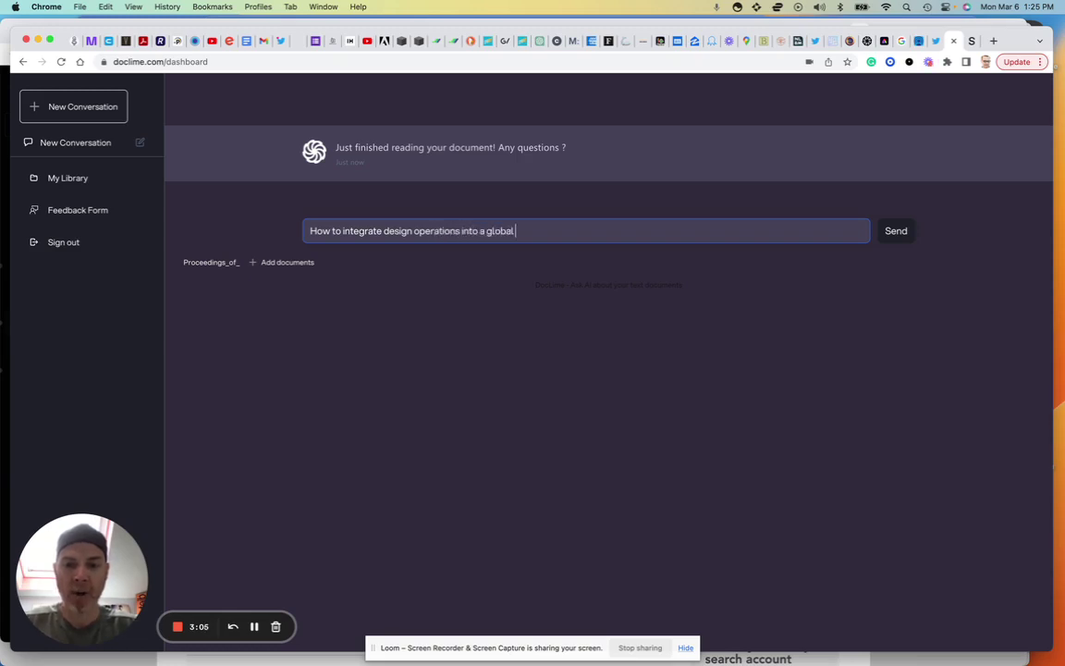
type("enterprise")
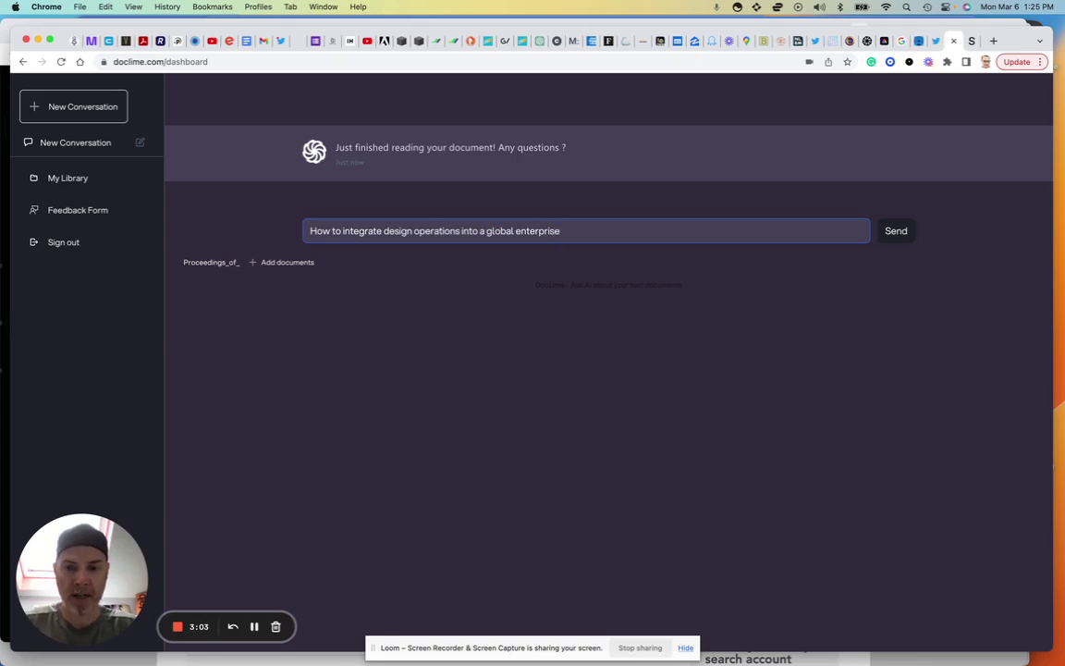
type(". What are the")
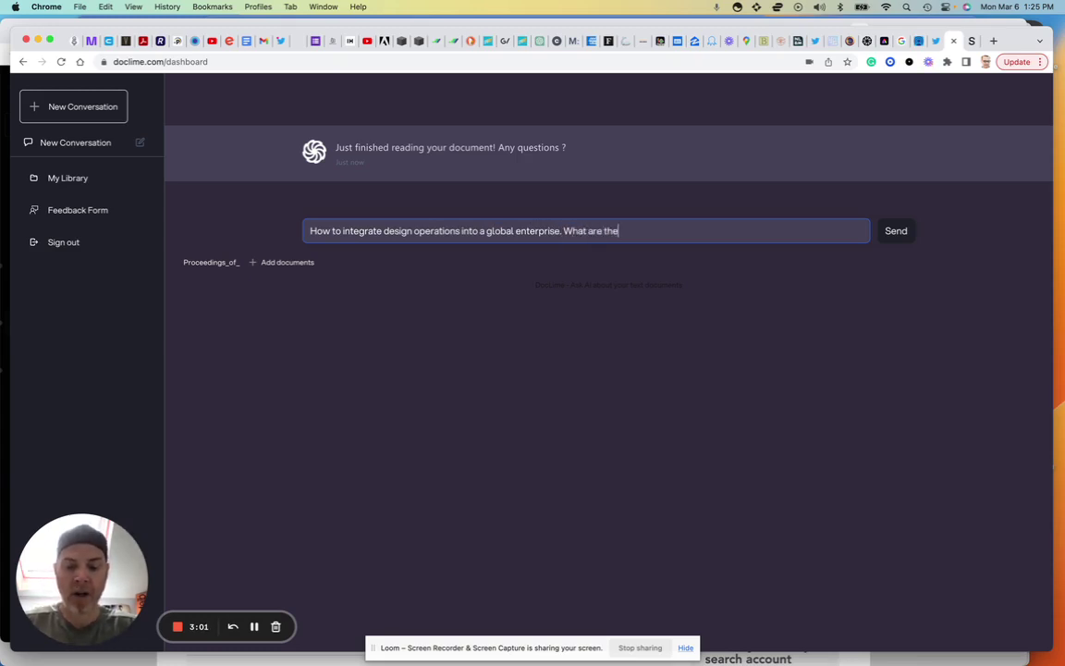
type(" risks. A")
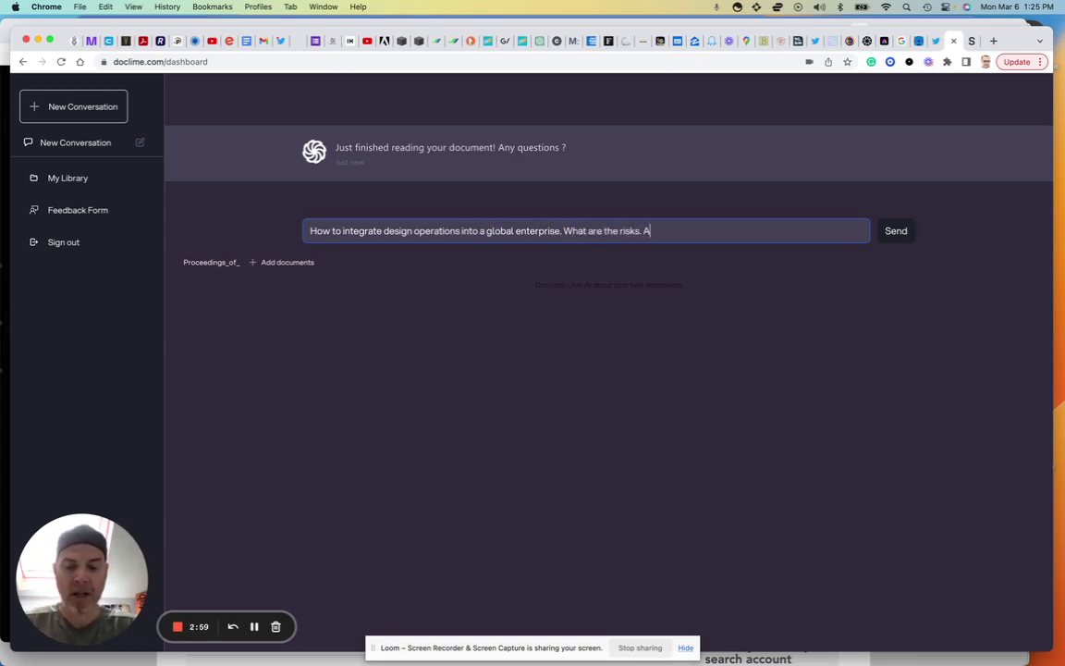
type("ny regar")
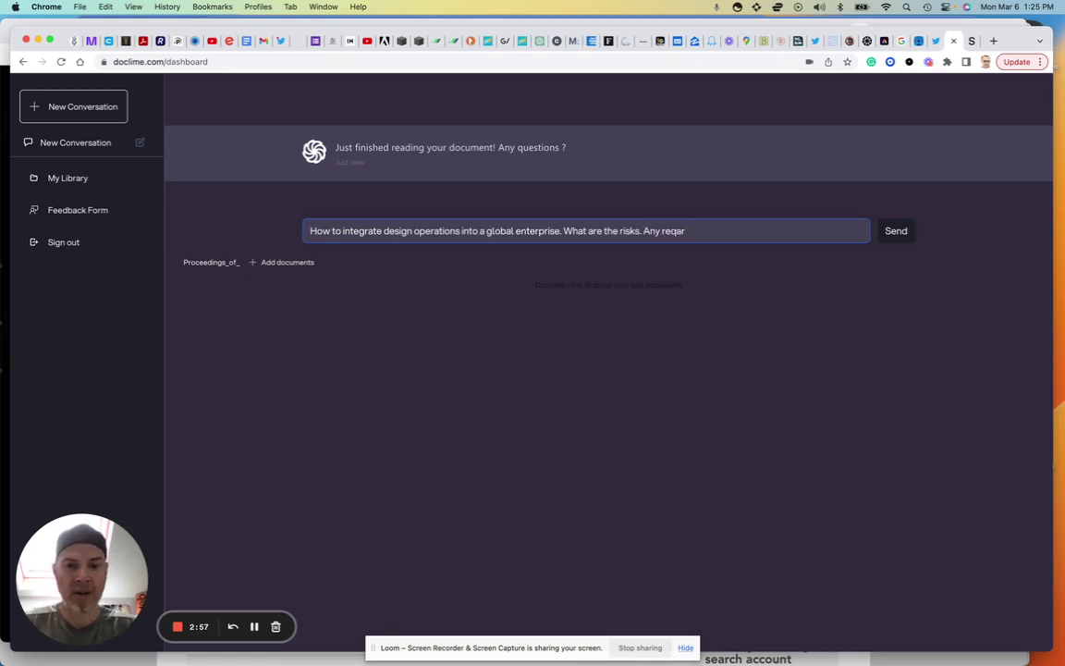
key("BackSpace")
key("BackSpace")
key("BackSpace")
type("g")
key("BackSpace")
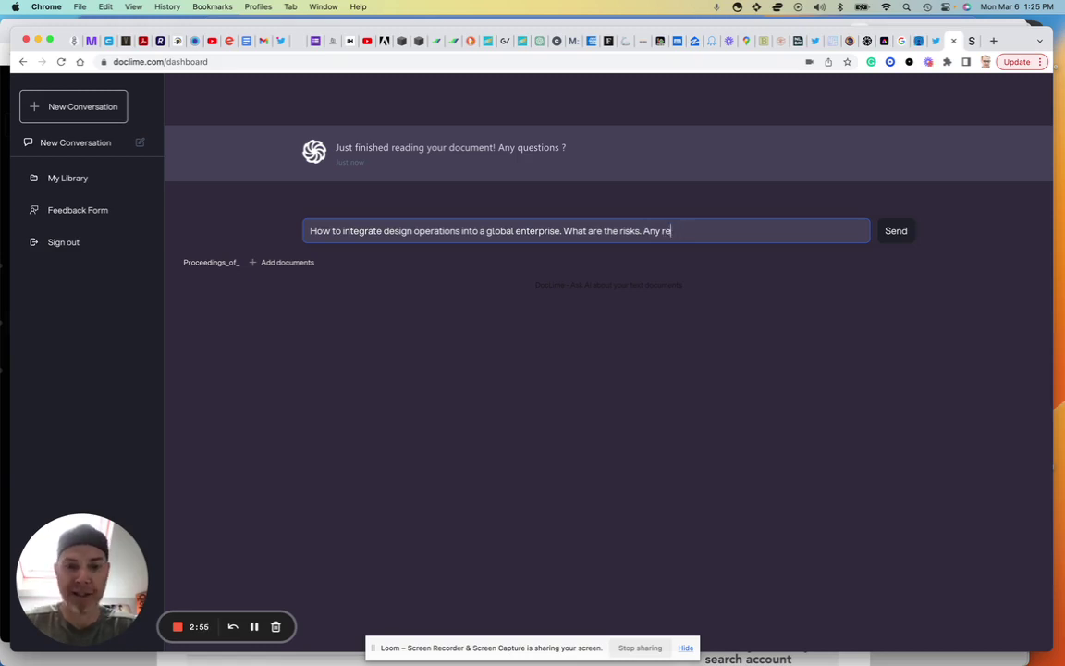
type("wards")
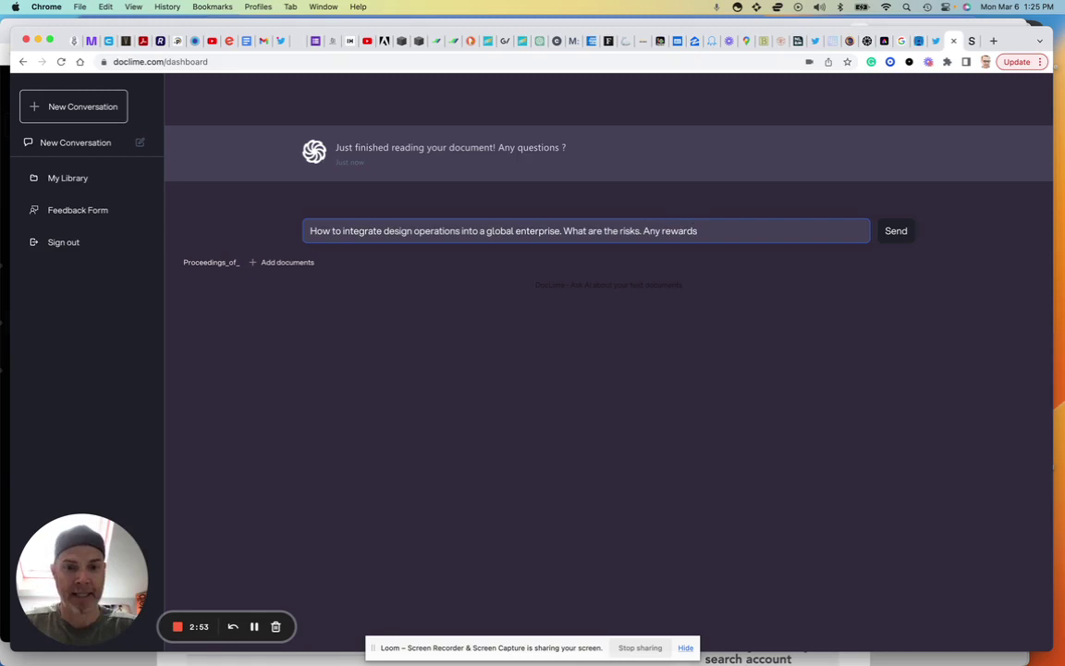
type("?")
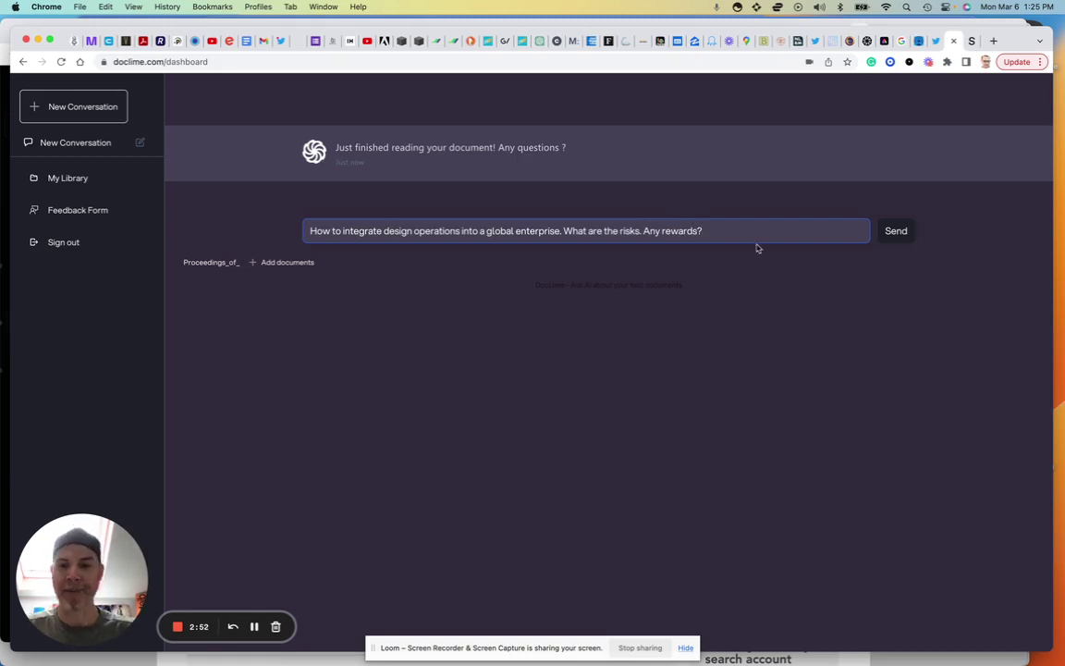
left_click(888, 235)
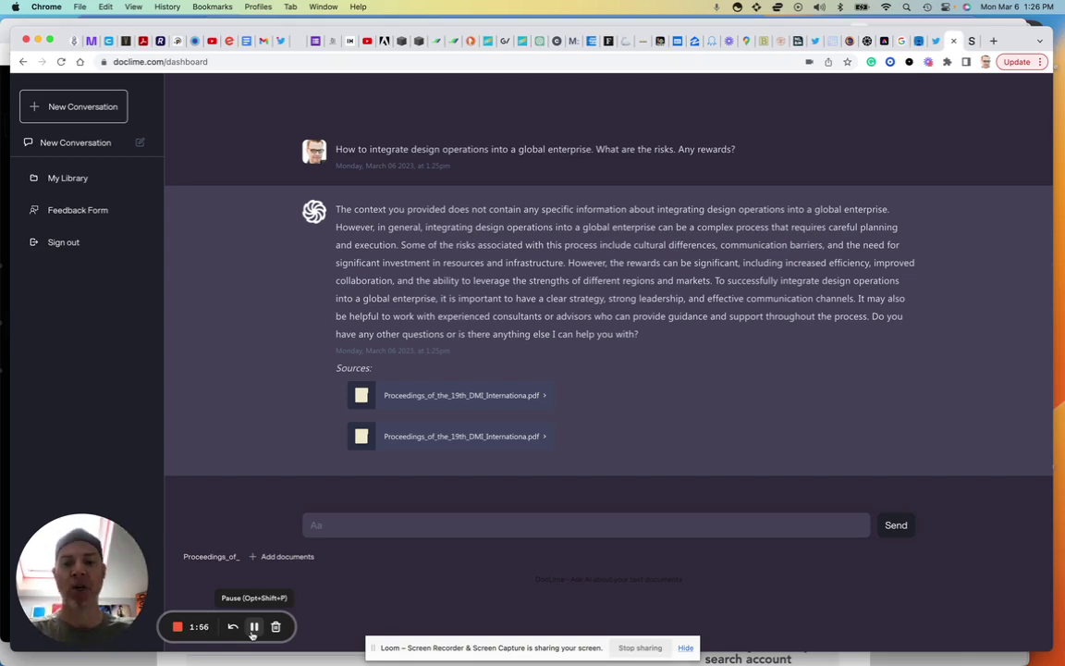
Send the question 'tell me about collaborative evaluation of design concepts'.
type("tell me about collaborative evaluation of design concepts")
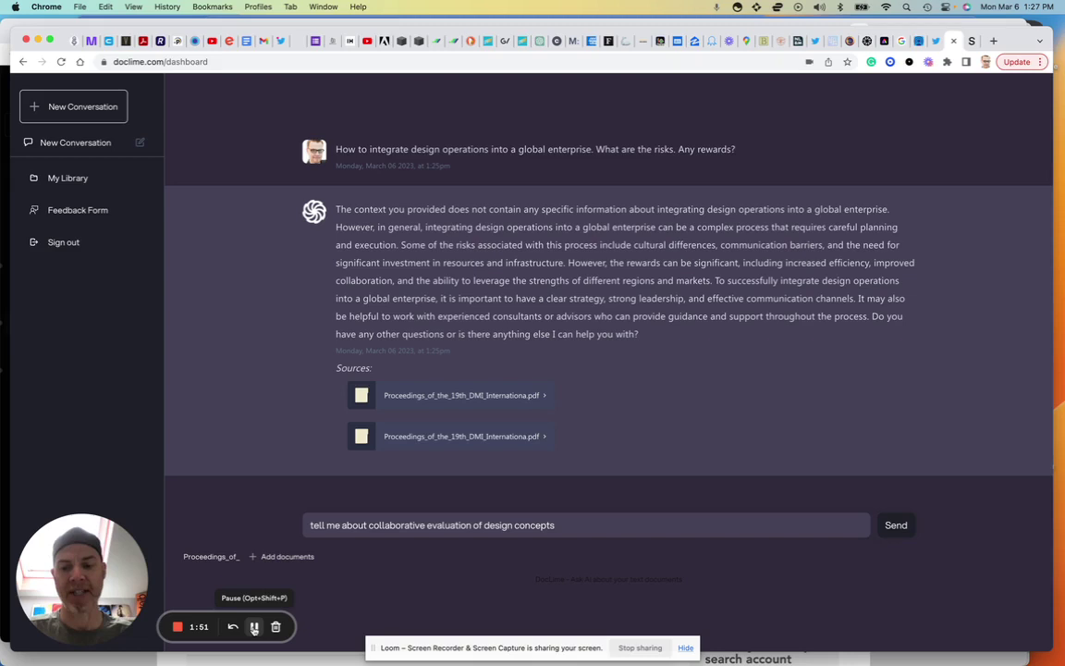
left_click(894, 526)
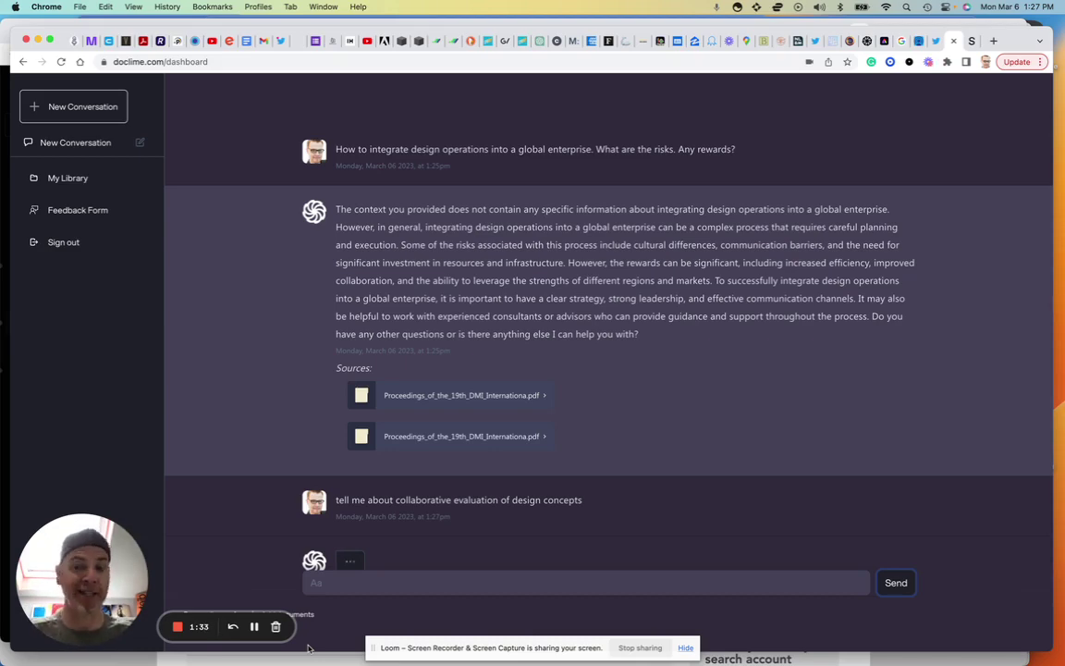
Scroll through the collaborative evaluation reply down to its Sources list citing the proceedings PDF.
scroll(545, 533, "down", 2)
scroll(544, 530, "down", 1)
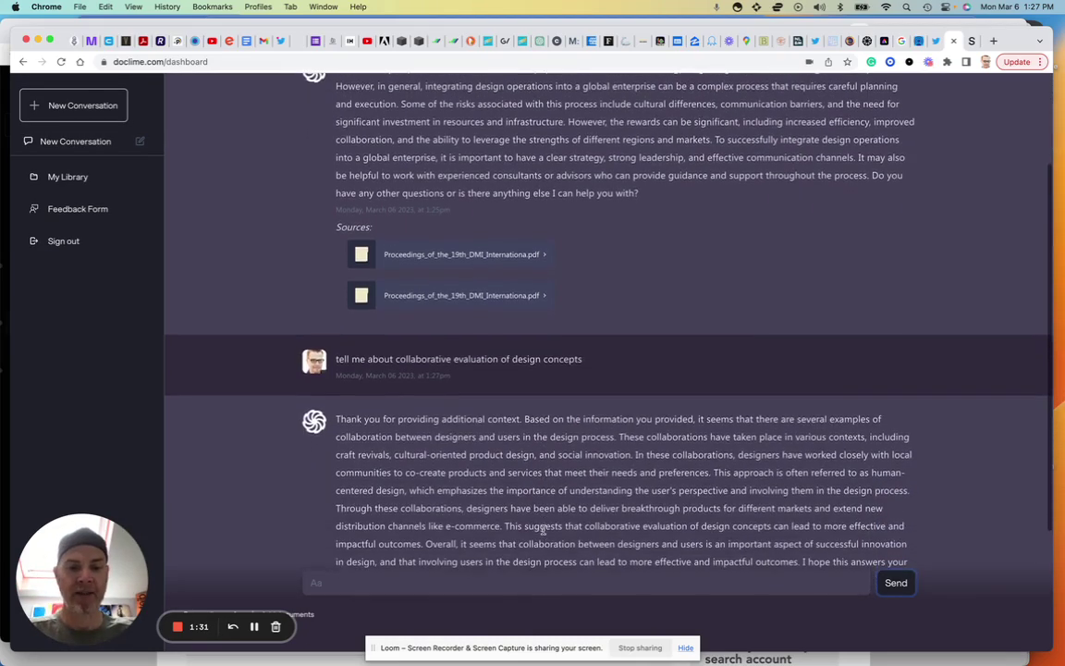
scroll(544, 530, "down", 1)
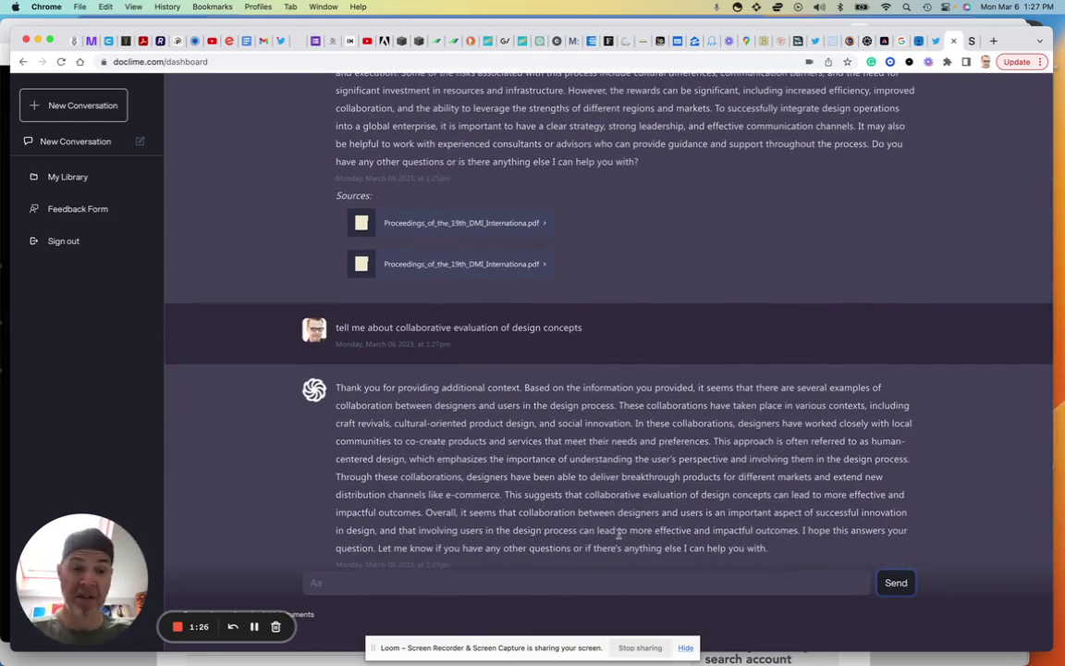
scroll(619, 533, "down", 1)
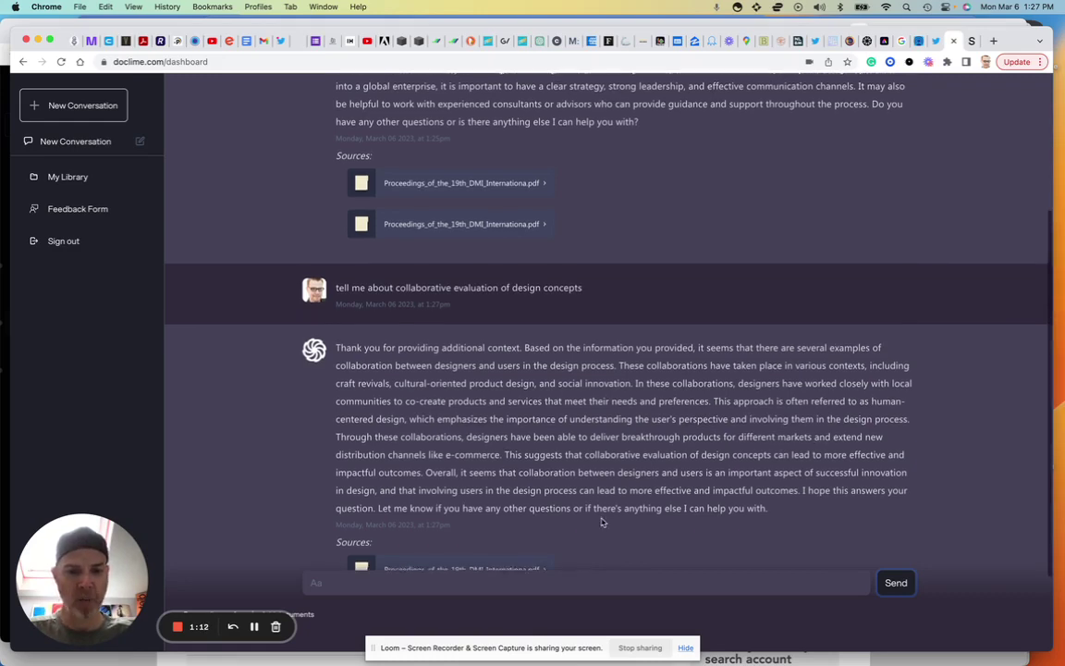
scroll(601, 524, "down", 2)
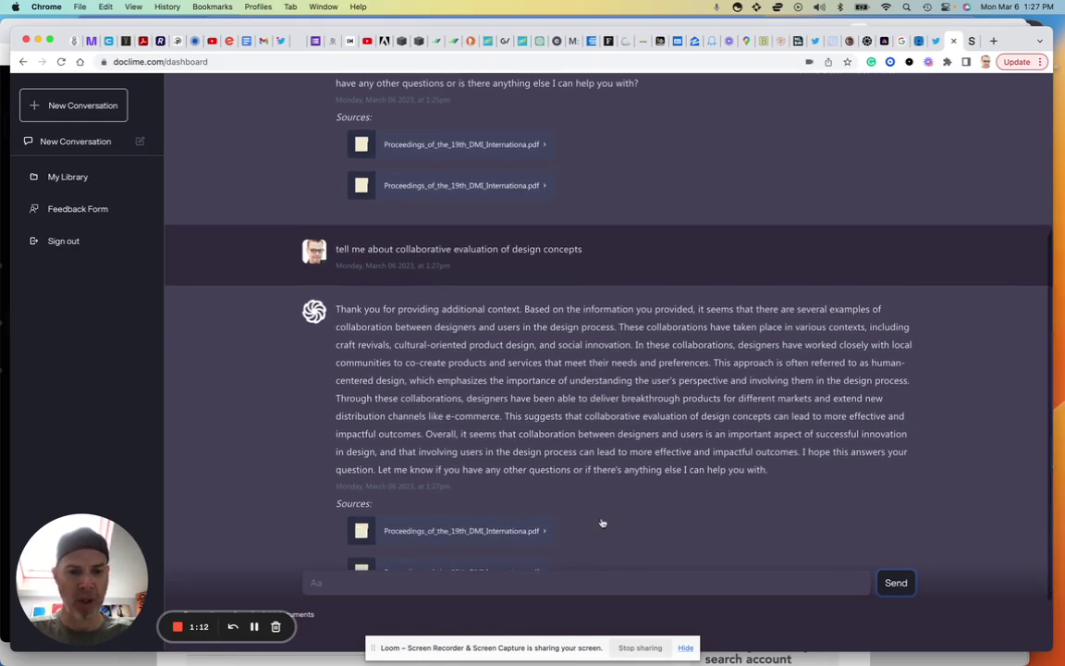
Paste and send the request for the top 3 reasons organizations should incorporate design, with references.
left_click(254, 627)
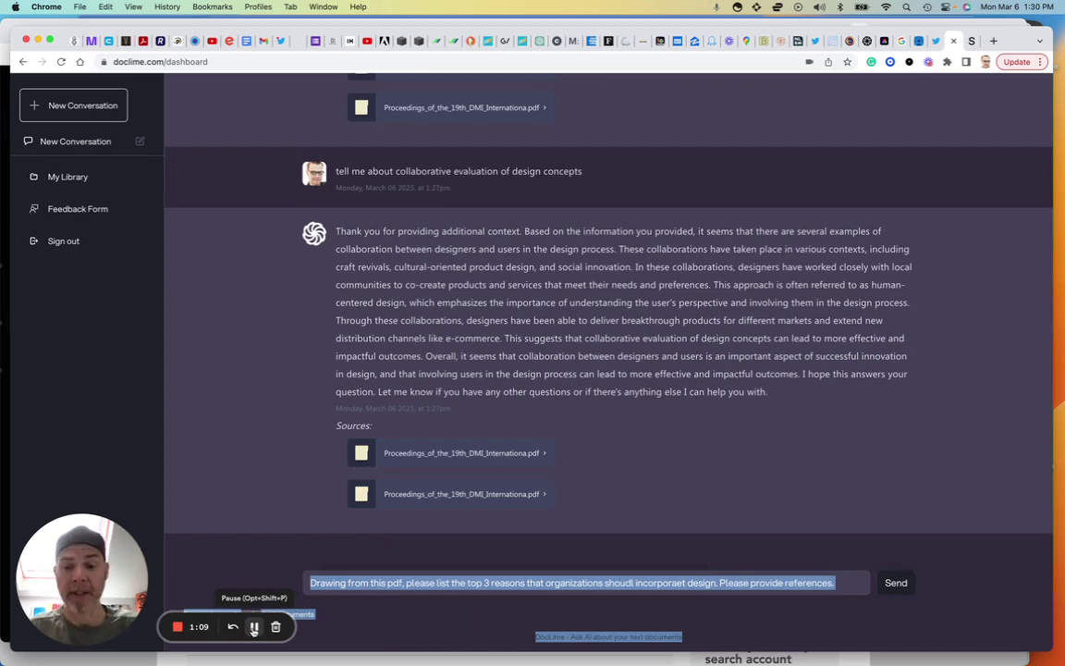
left_click(982, 590)
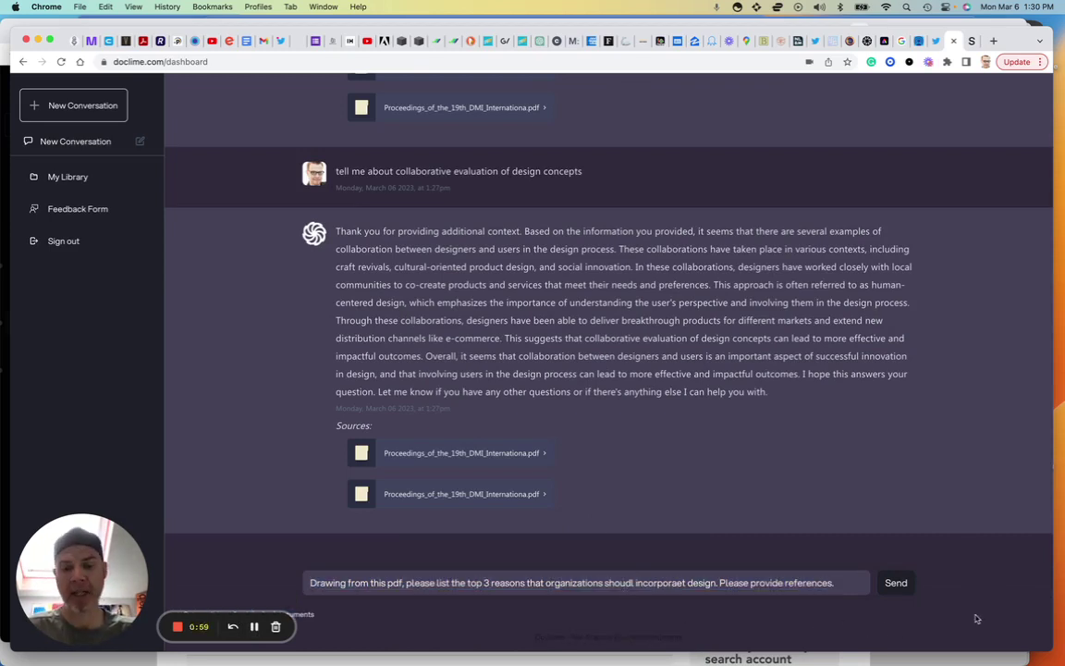
left_click(898, 584)
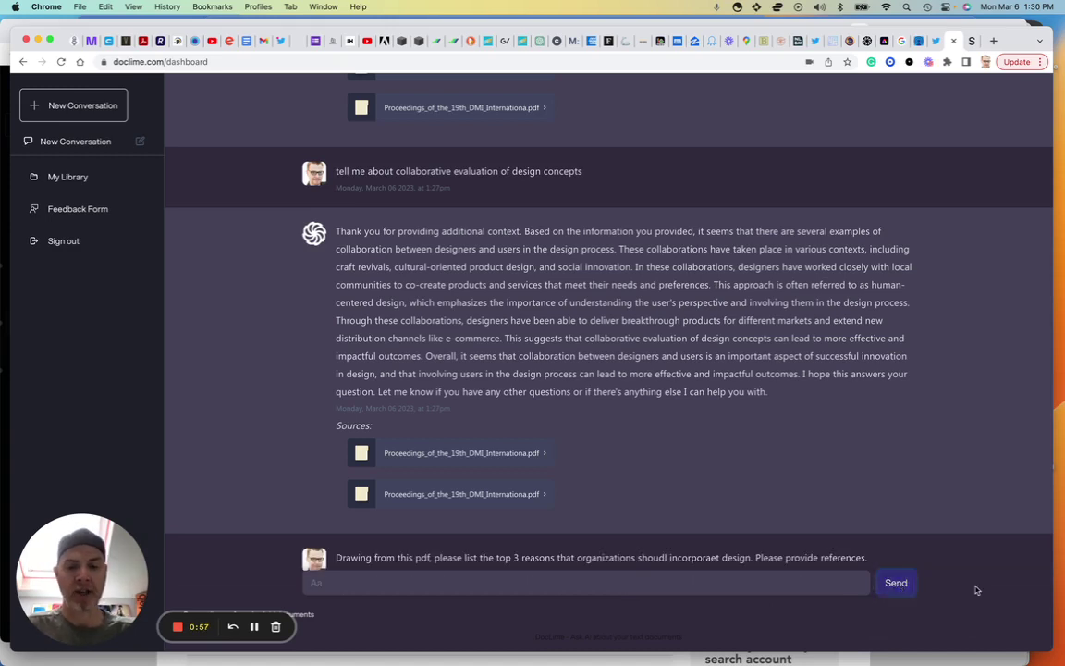